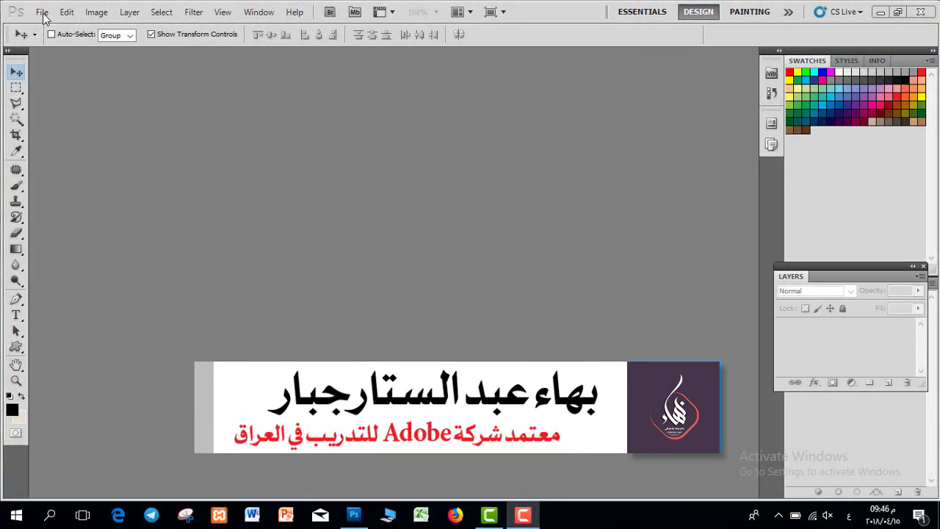
{"action": "left_click", "coordinate": [43, 13]}
{"action": "mouse_move", "coordinate": [66, 12]}
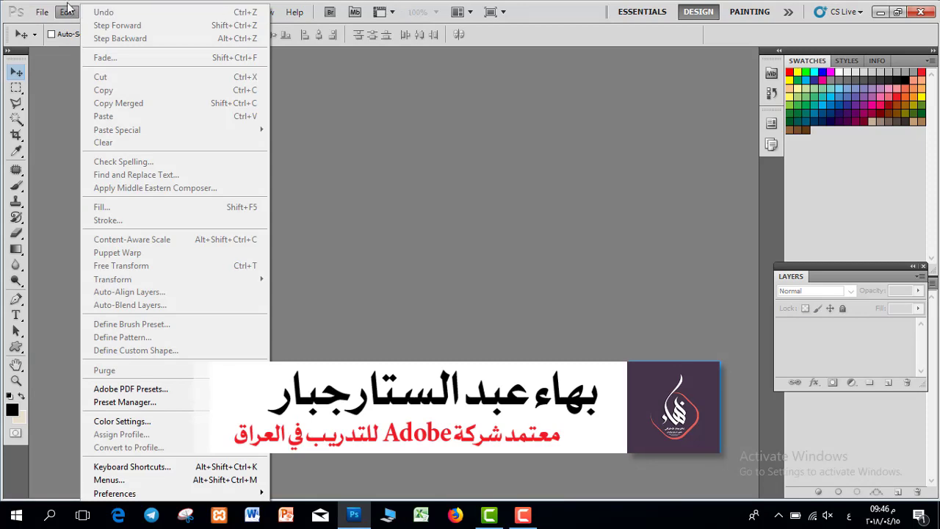
{"action": "mouse_move", "coordinate": [35, 14]}
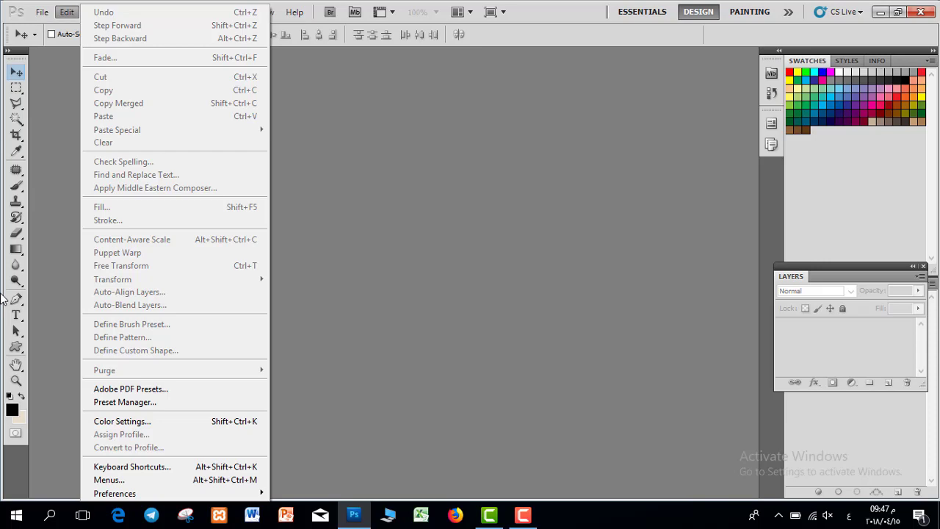
{"action": "left_click", "coordinate": [58, 31]}
{"action": "left_click", "coordinate": [42, 11]}
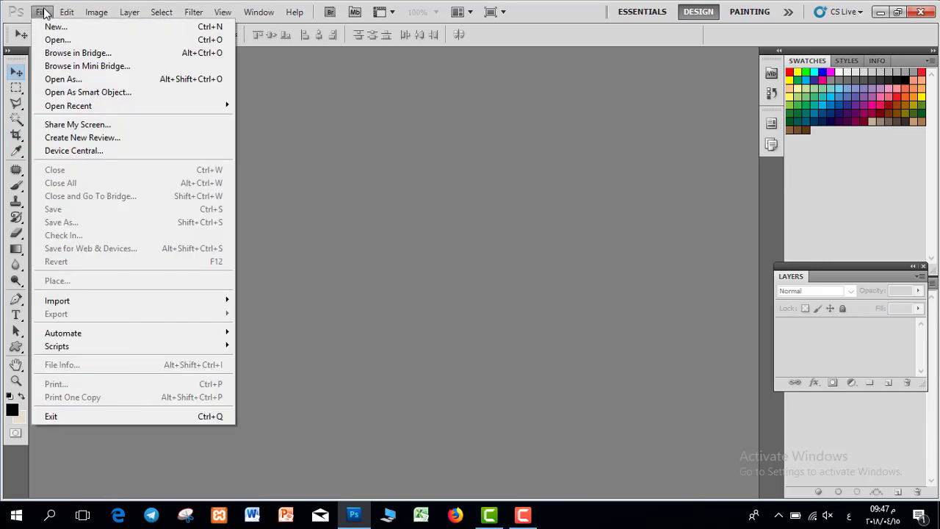
{"action": "mouse_move", "coordinate": [67, 12]}
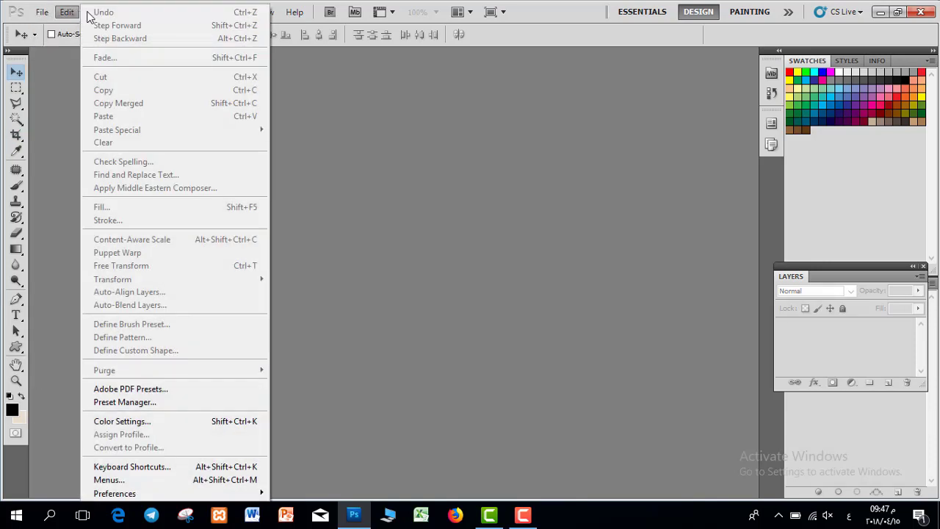
{"action": "left_click", "coordinate": [263, 37]}
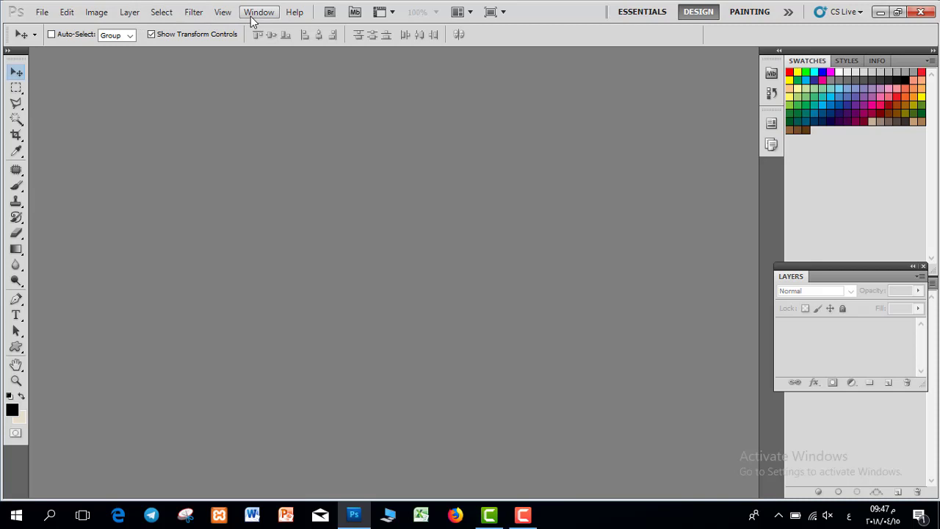
{"action": "left_click", "coordinate": [294, 12]}
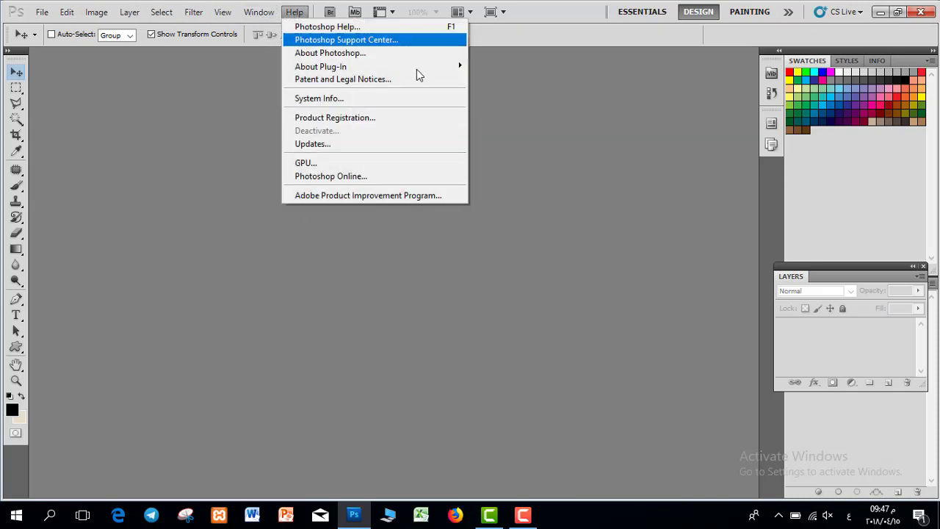
{"action": "left_click", "coordinate": [539, 43]}
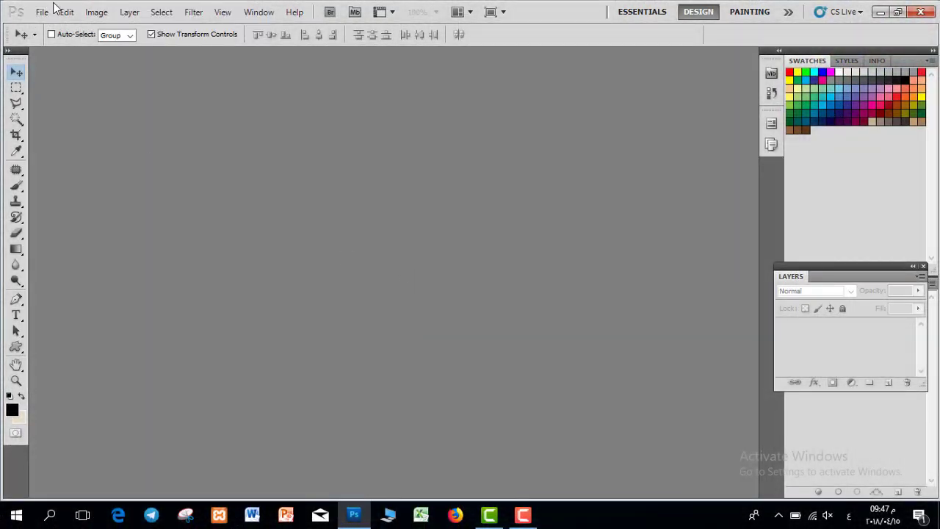
{"action": "left_click", "coordinate": [66, 11]}
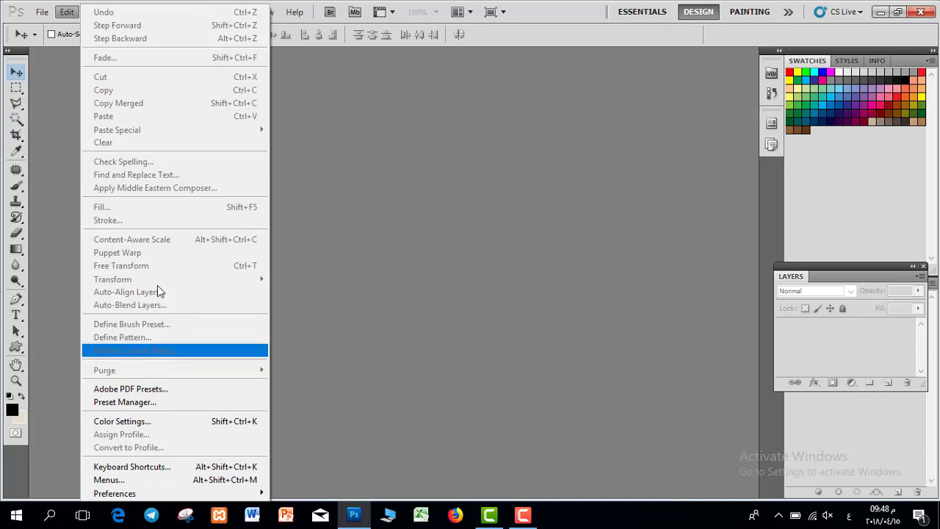
{"action": "left_click", "coordinate": [431, 237]}
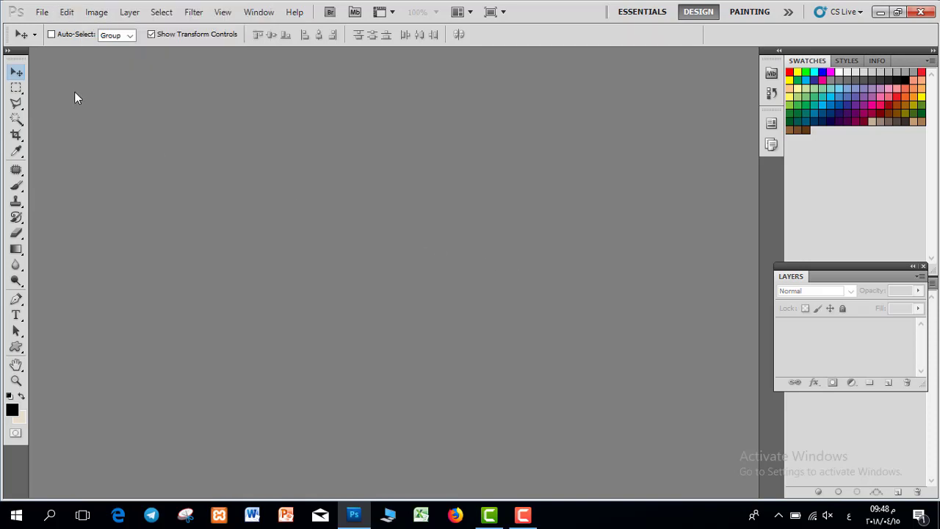
Step: Create a new 500 × 500 pixel document at 72 pixels/inch in RGB Color with a white background
{"action": "left_click", "coordinate": [41, 13]}
{"action": "left_click", "coordinate": [52, 27]}
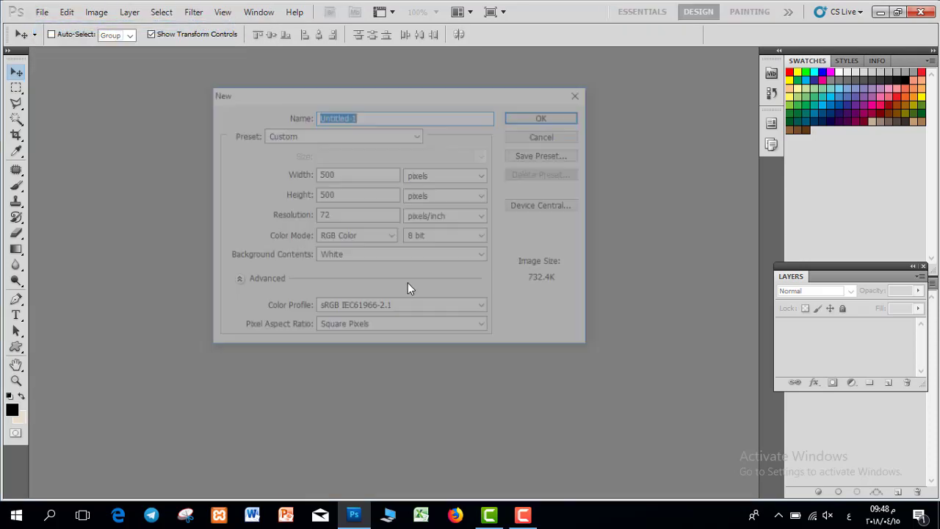
{"action": "double_click", "coordinate": [321, 174]}
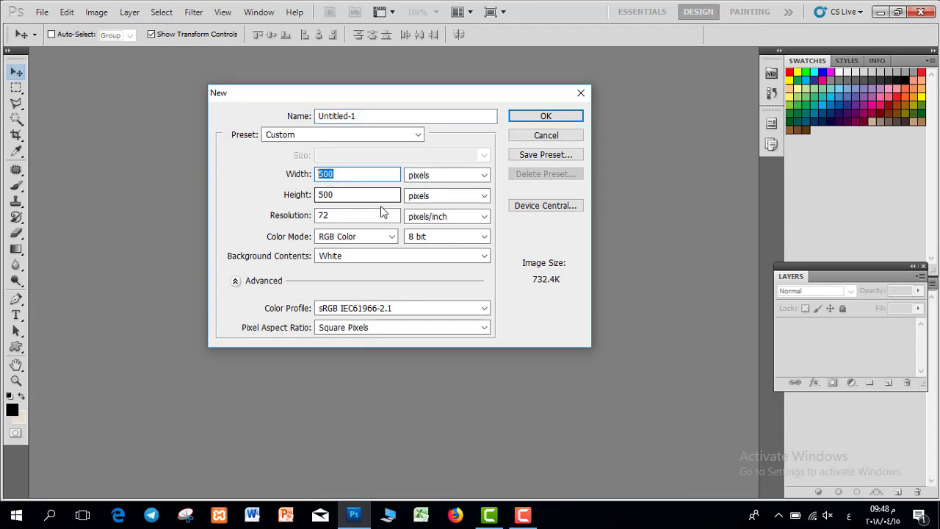
{"action": "double_click", "coordinate": [355, 193]}
{"action": "double_click", "coordinate": [363, 212]}
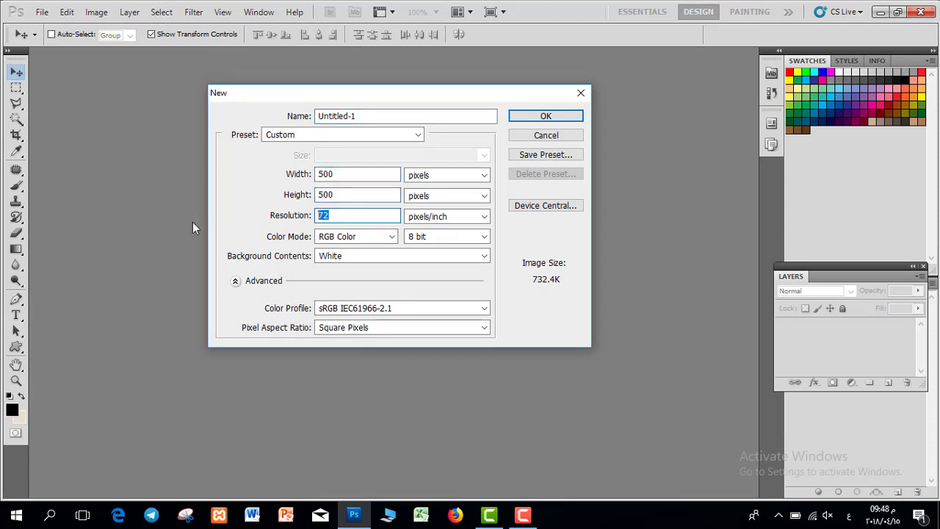
{"action": "left_click", "coordinate": [380, 236]}
{"action": "left_click", "coordinate": [382, 237]}
{"action": "key", "text": "Return"}
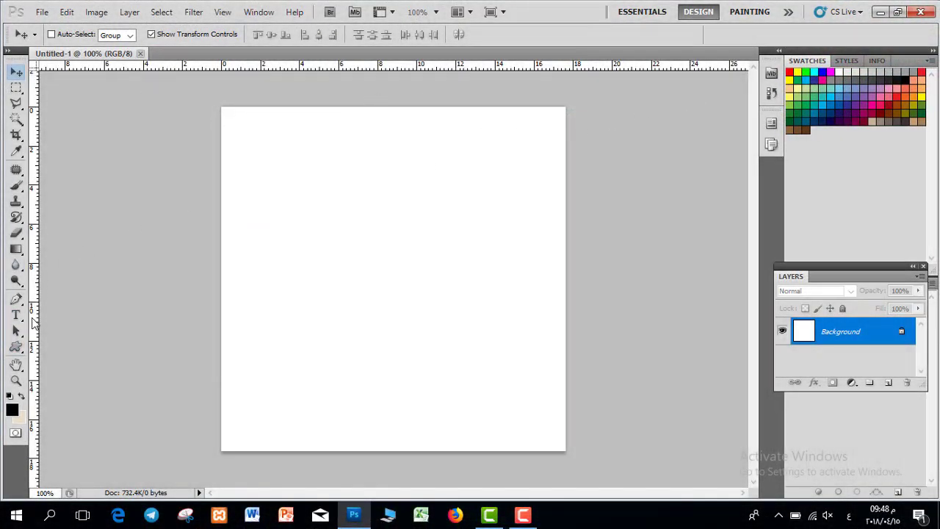
Step: Draw a large heart across the canvas with the Custom Shape tool and recolor its fill pinkish red
{"action": "left_click", "coordinate": [16, 347]}
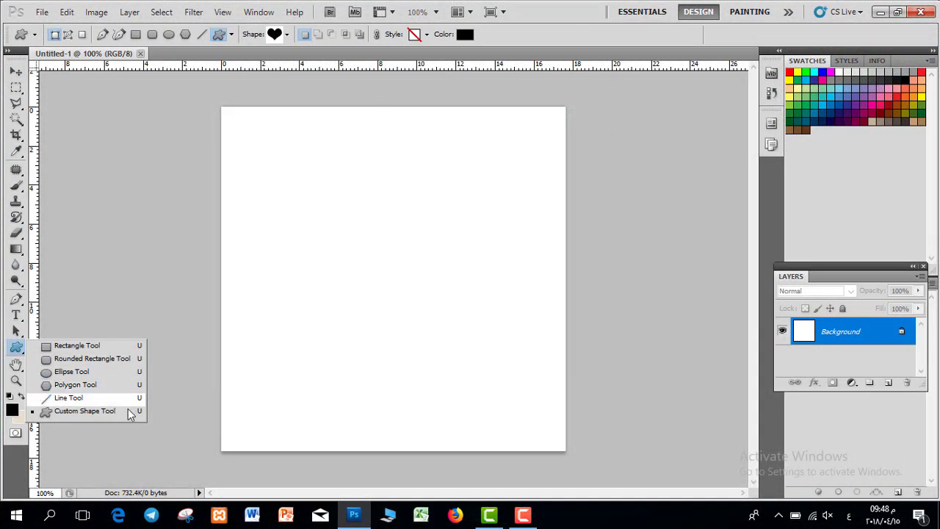
{"action": "left_click", "coordinate": [66, 413]}
{"action": "left_click", "coordinate": [286, 35]}
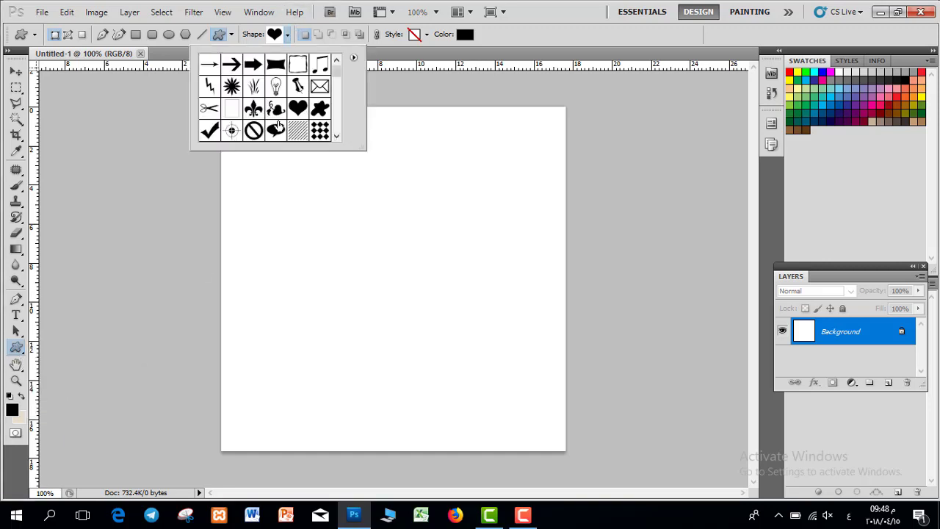
{"action": "left_click_drag", "start_coordinate": [509, 145], "coordinate": [250, 480]}
{"action": "double_click", "coordinate": [803, 332]}
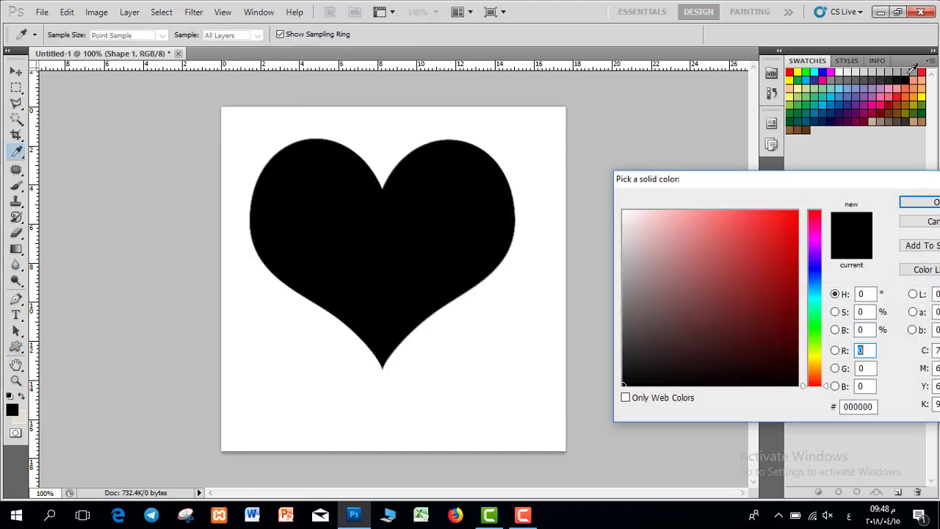
{"action": "left_click", "coordinate": [885, 103]}
{"action": "left_click", "coordinate": [911, 207]}
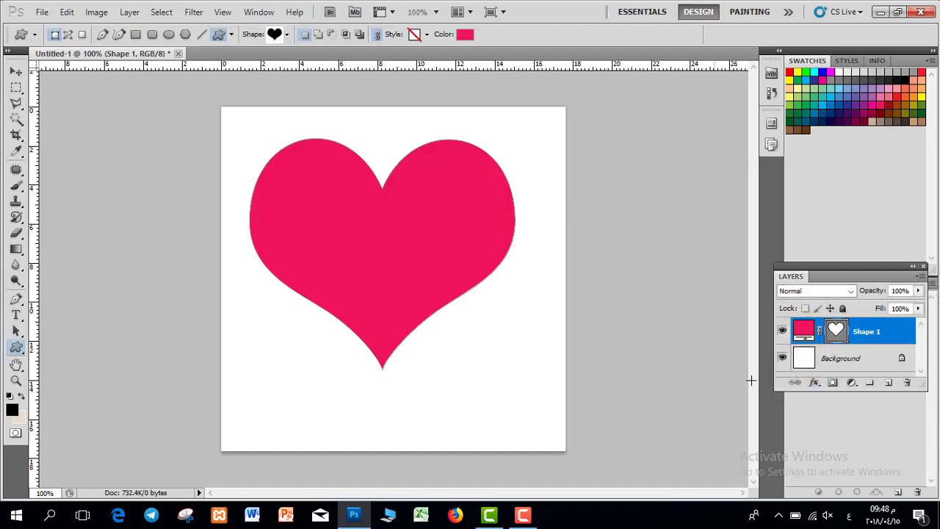
Step: Rasterize the heart's shape layer and delete the white Background layer
{"action": "right_click", "coordinate": [888, 332]}
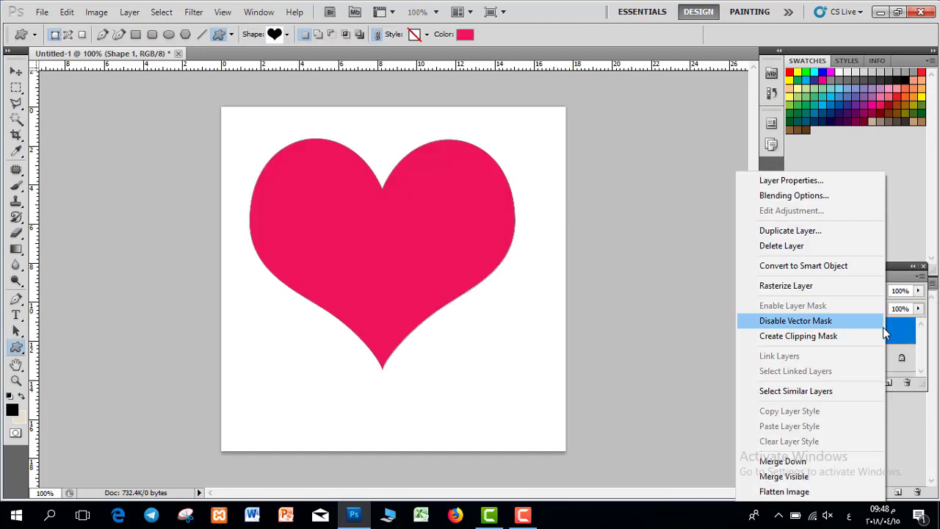
{"action": "left_click", "coordinate": [820, 288]}
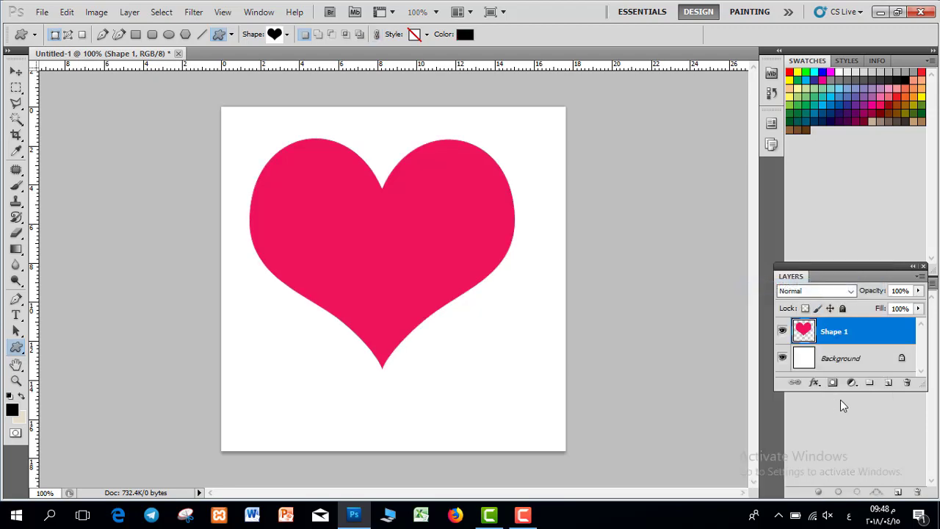
{"action": "left_click", "coordinate": [850, 359]}
{"action": "key", "text": "Delete"}
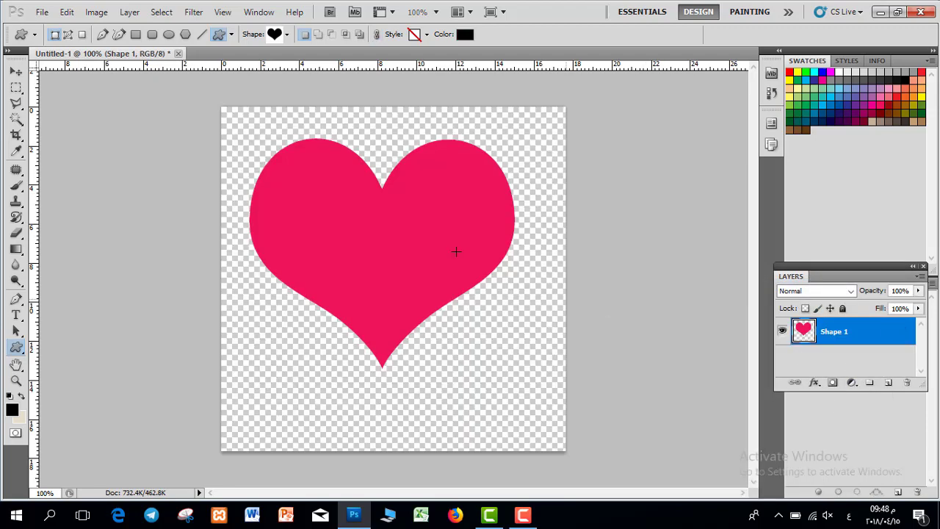
Step: Scale the heart proportionally to about 126% and reposition it to fit inside the canvas
{"action": "left_click", "coordinate": [15, 71]}
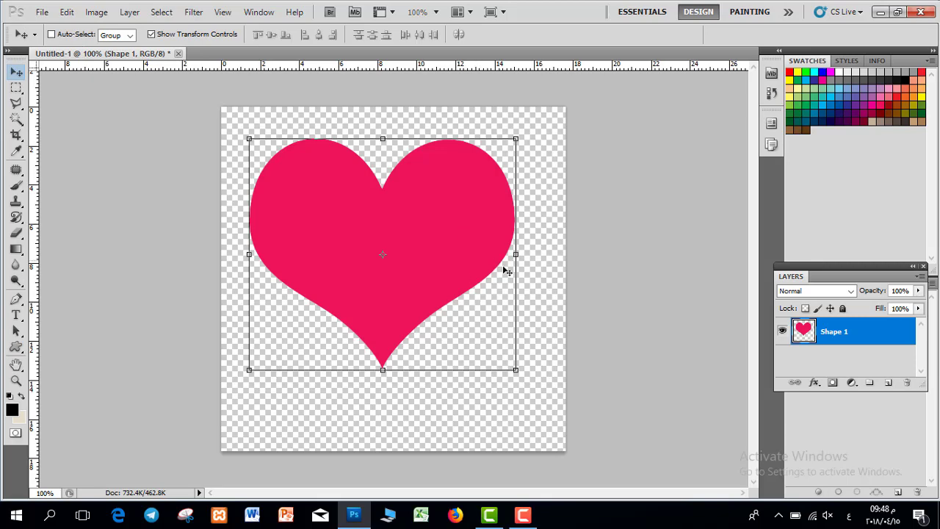
{"action": "left_click_drag", "start_coordinate": [527, 383], "coordinate": [548, 411]}
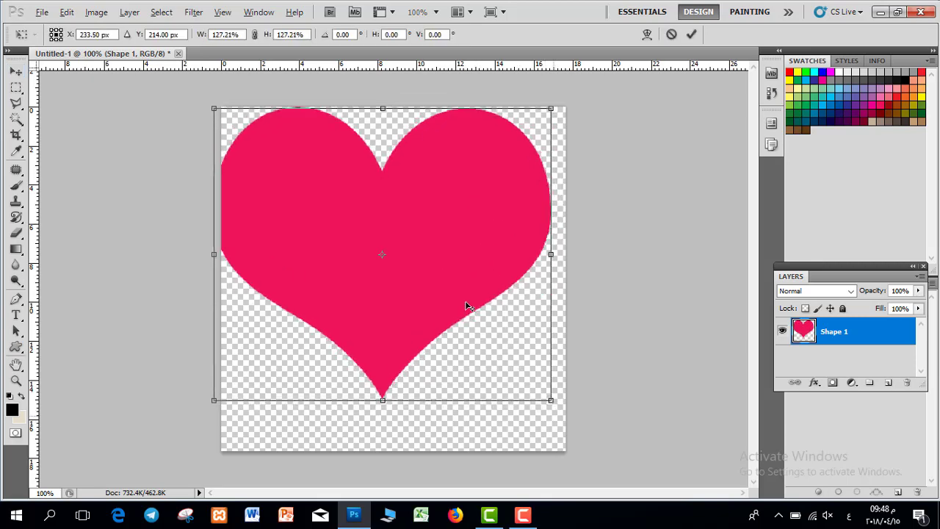
{"action": "left_click_drag", "start_coordinate": [466, 307], "coordinate": [441, 273]}
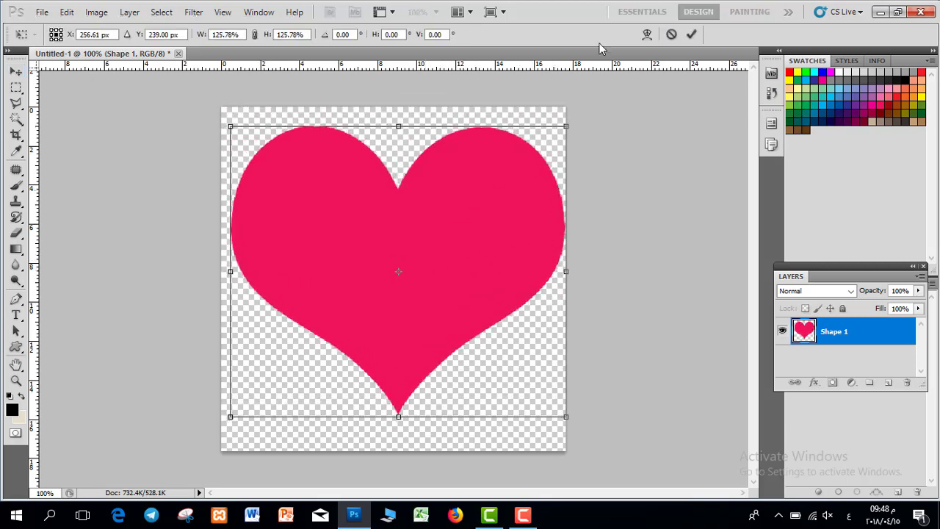
{"action": "left_click", "coordinate": [692, 35]}
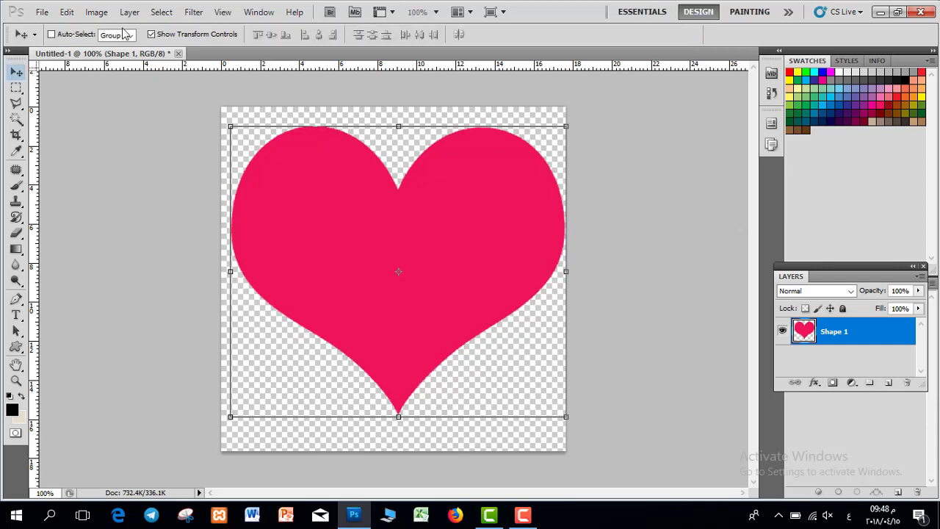
{"action": "left_click", "coordinate": [67, 12]}
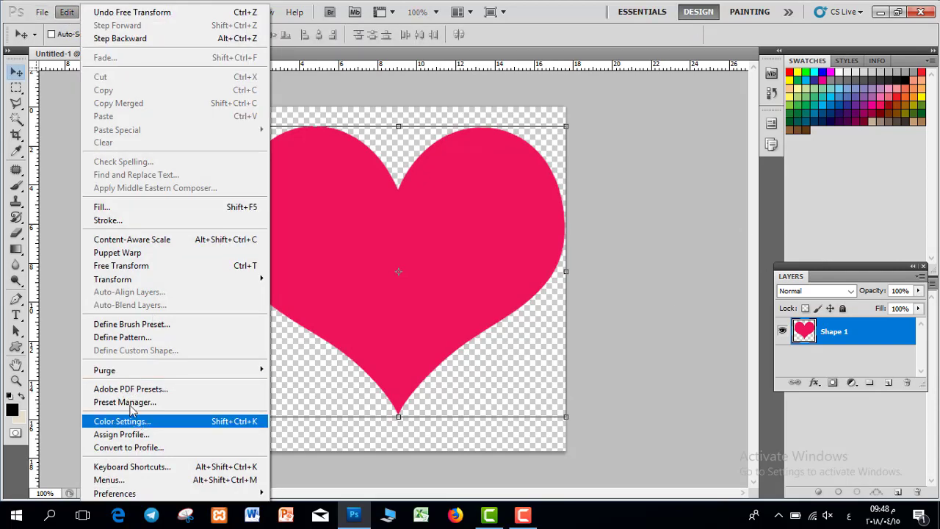
{"action": "left_click", "coordinate": [122, 337]}
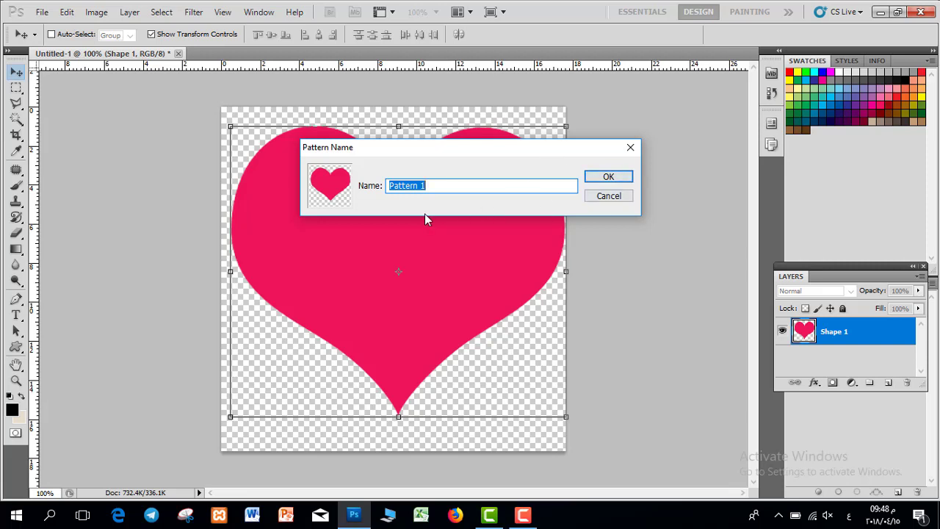
{"action": "left_click", "coordinate": [601, 196]}
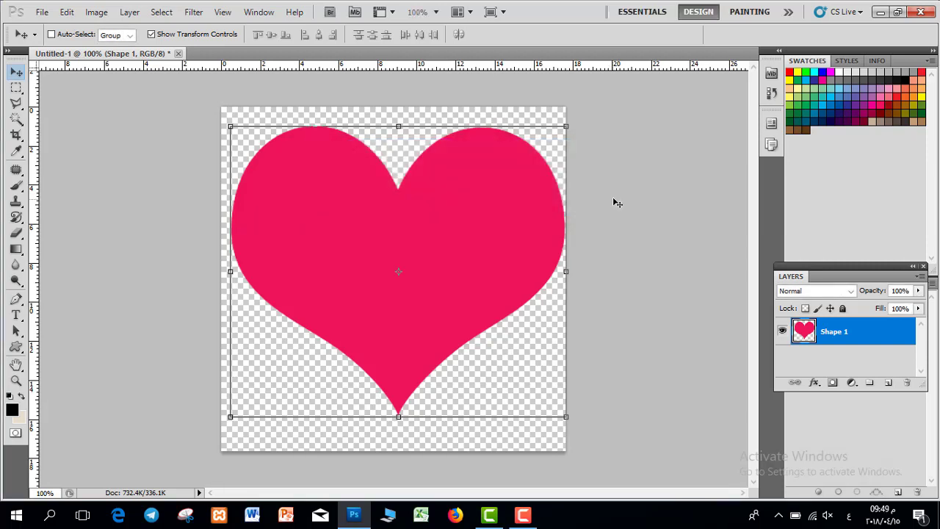
Step: Create a second new document 1000 pixels wide and 500 pixels high with a white background
{"action": "left_click", "coordinate": [42, 12]}
{"action": "left_click", "coordinate": [58, 27]}
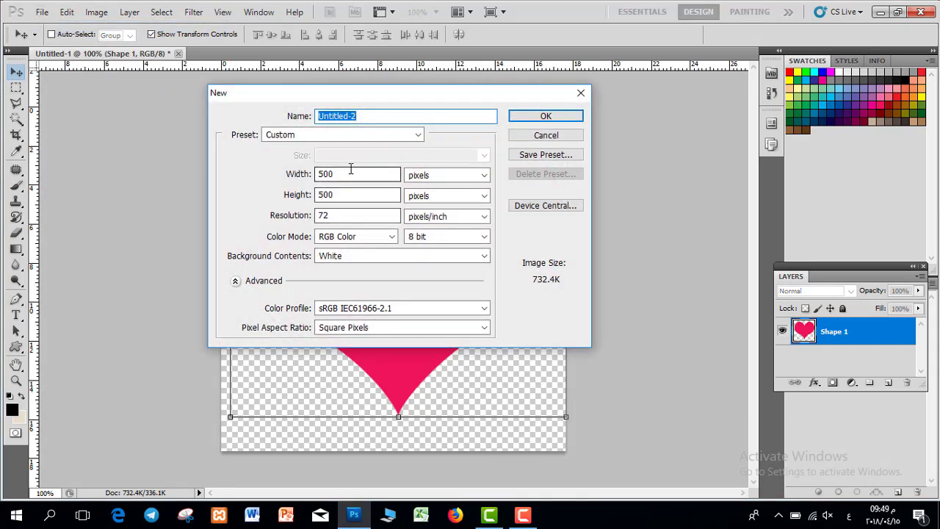
{"action": "left_click_drag", "start_coordinate": [351, 174], "coordinate": [249, 173]}
{"action": "type", "text": "1000"}
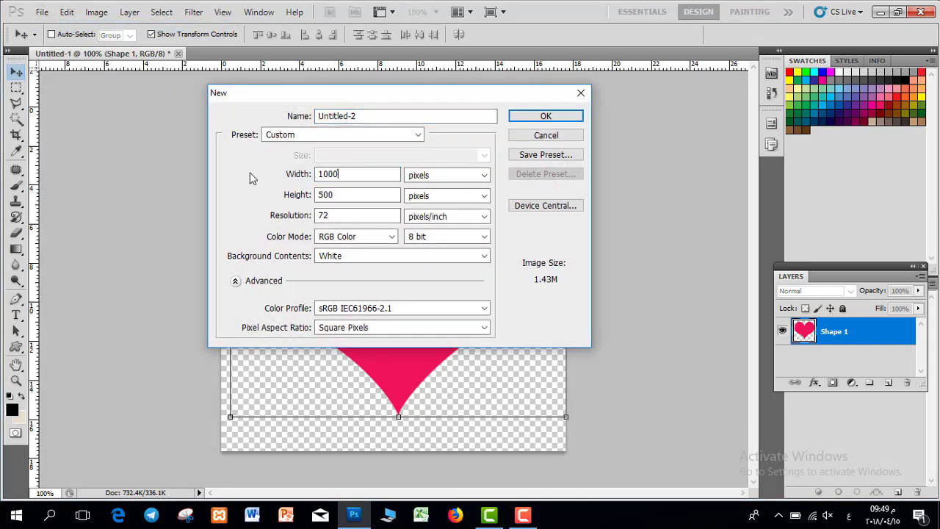
{"action": "left_click", "coordinate": [564, 121]}
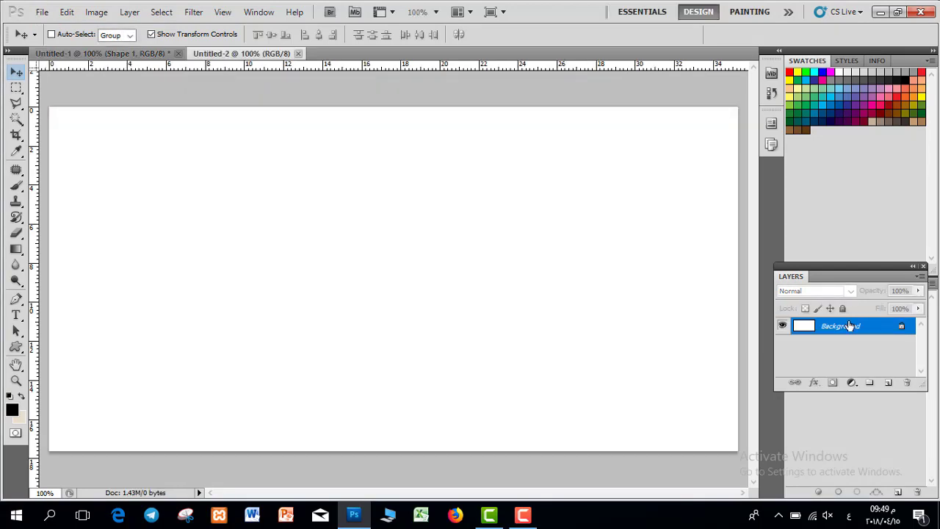
Step: Convert the locked Background into a regular layer and apply a Pattern Overlay using the transparent pinkish-red heart pattern
{"action": "double_click", "coordinate": [904, 325]}
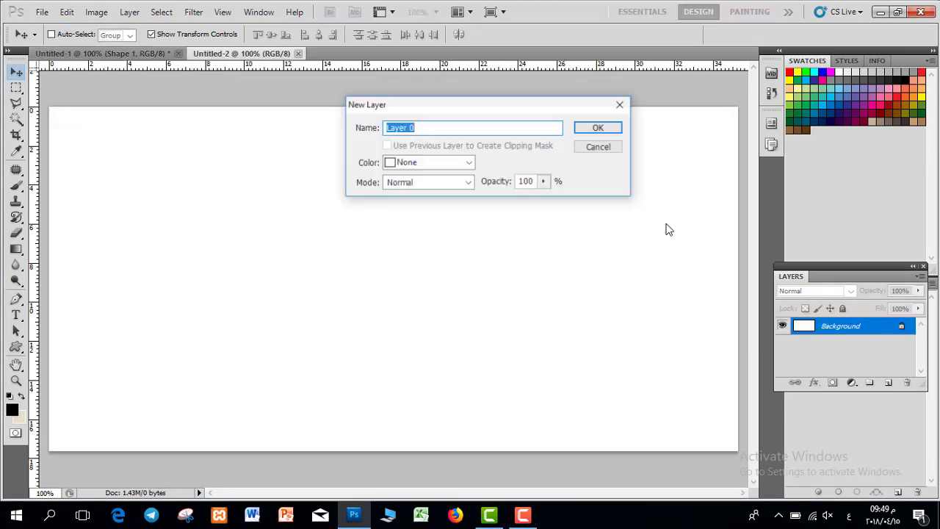
{"action": "left_click", "coordinate": [601, 129]}
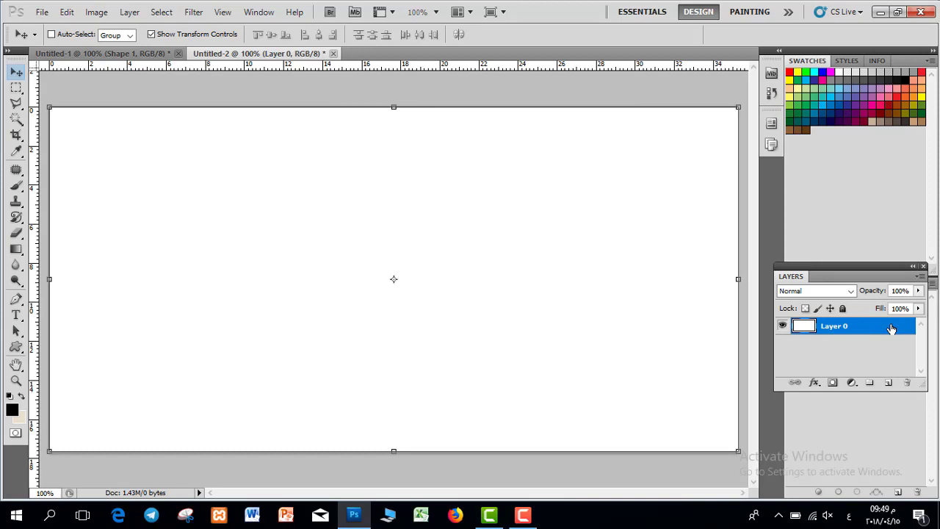
{"action": "double_click", "coordinate": [891, 328]}
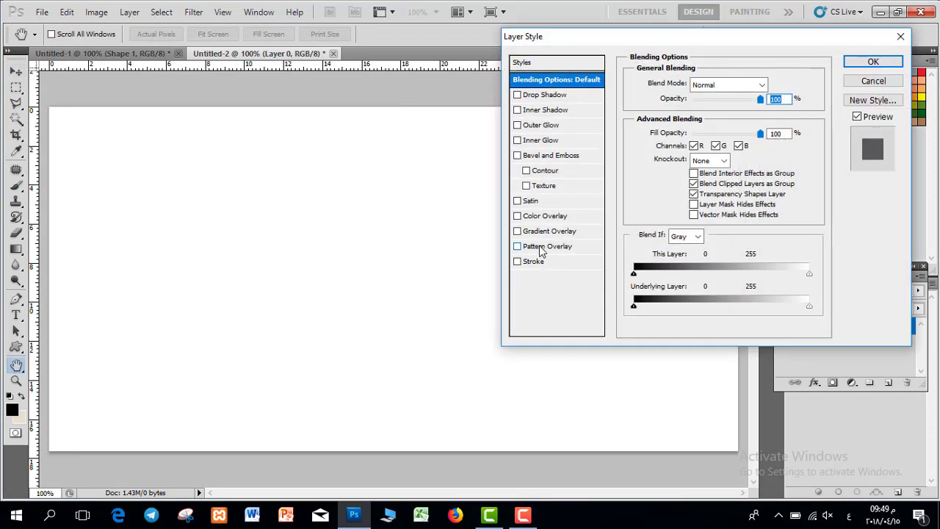
{"action": "left_click", "coordinate": [545, 249]}
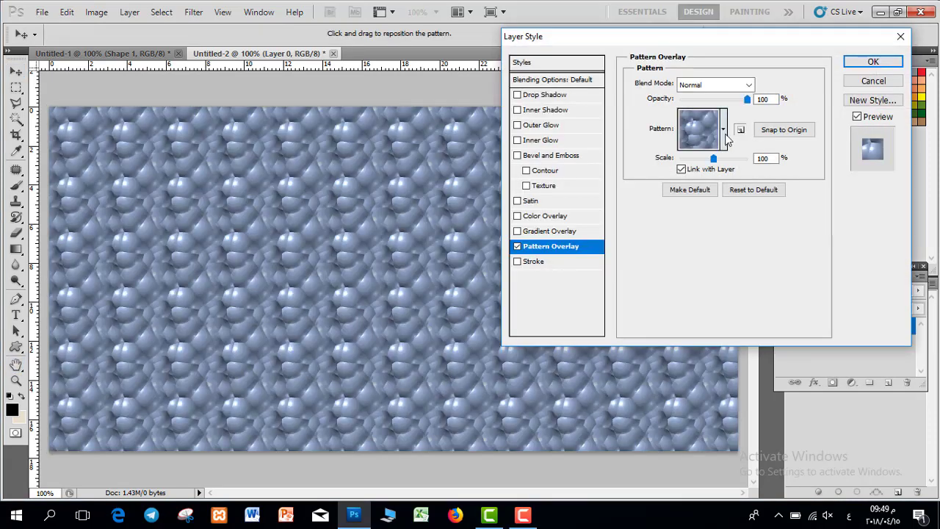
{"action": "left_click", "coordinate": [724, 132]}
{"action": "left_click", "coordinate": [742, 175]}
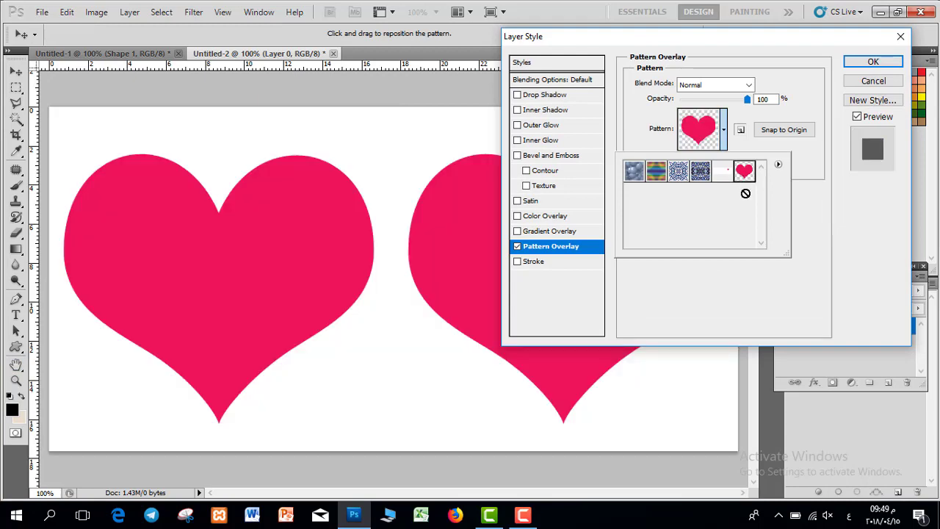
{"action": "left_click", "coordinate": [690, 39]}
{"action": "left_click_drag", "start_coordinate": [734, 33], "coordinate": [778, 19]}
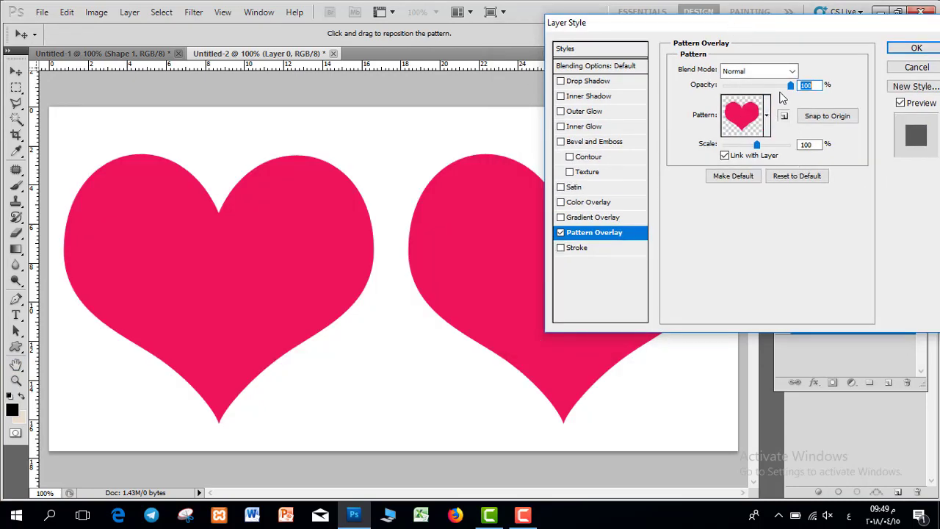
Step: Scale the heart Pattern Overlay to 11% and lower its opacity to 38%
{"action": "left_click_drag", "start_coordinate": [757, 145], "coordinate": [727, 144]}
{"action": "left_click_drag", "start_coordinate": [791, 86], "coordinate": [753, 86]}
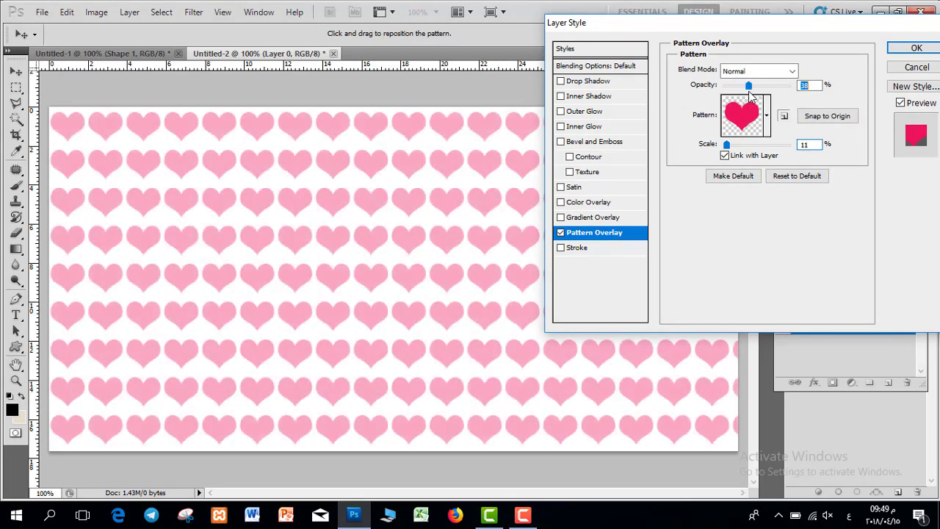
{"action": "left_click", "coordinate": [916, 48]}
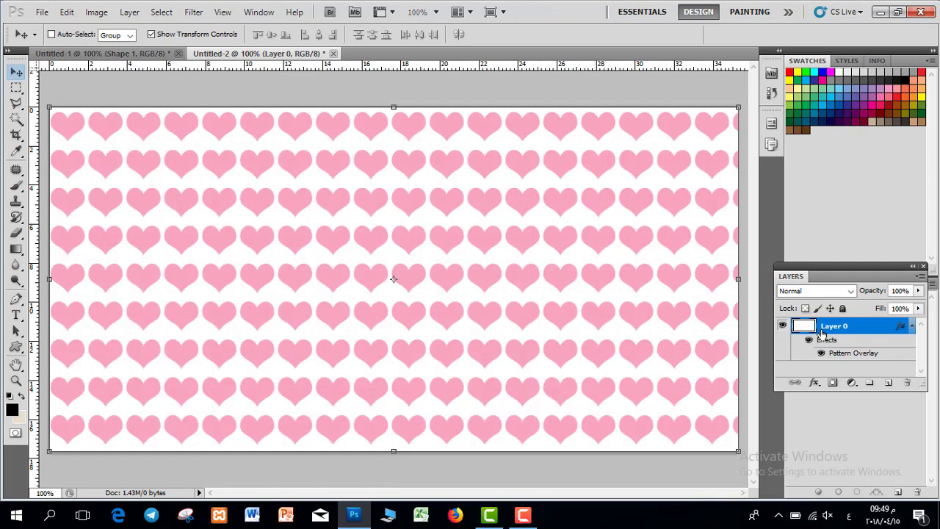
Step: Edit the layer's Pattern Overlay and raise the hearts' opacity to the maximum
{"action": "double_click", "coordinate": [895, 354]}
{"action": "left_click_drag", "start_coordinate": [751, 85], "coordinate": [790, 86]}
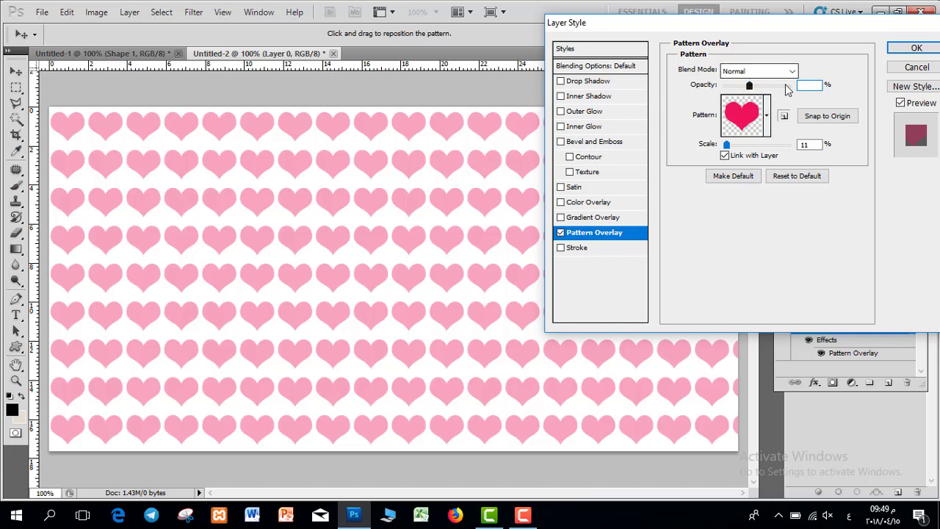
{"action": "left_click", "coordinate": [915, 48]}
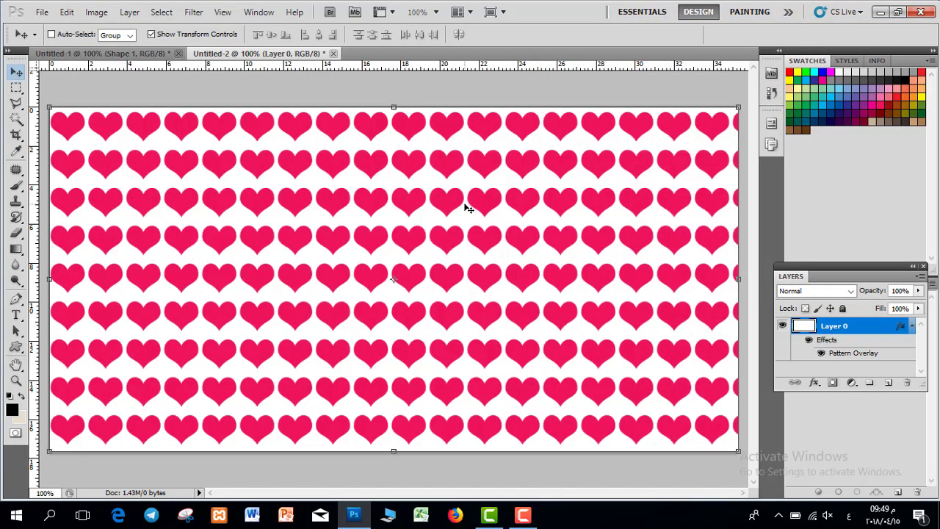
{"action": "left_click", "coordinate": [67, 12]}
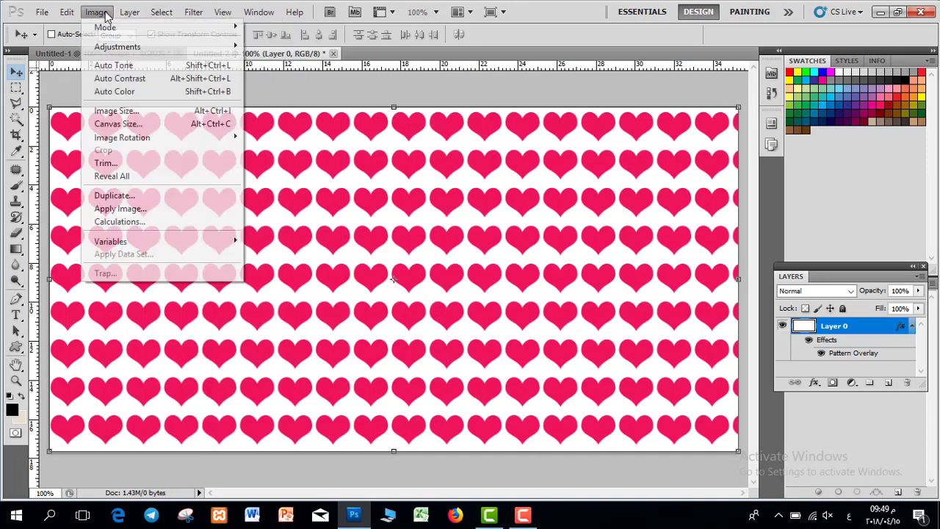
{"action": "left_click", "coordinate": [105, 15]}
{"action": "left_click", "coordinate": [94, 13]}
{"action": "mouse_move", "coordinate": [129, 53]}
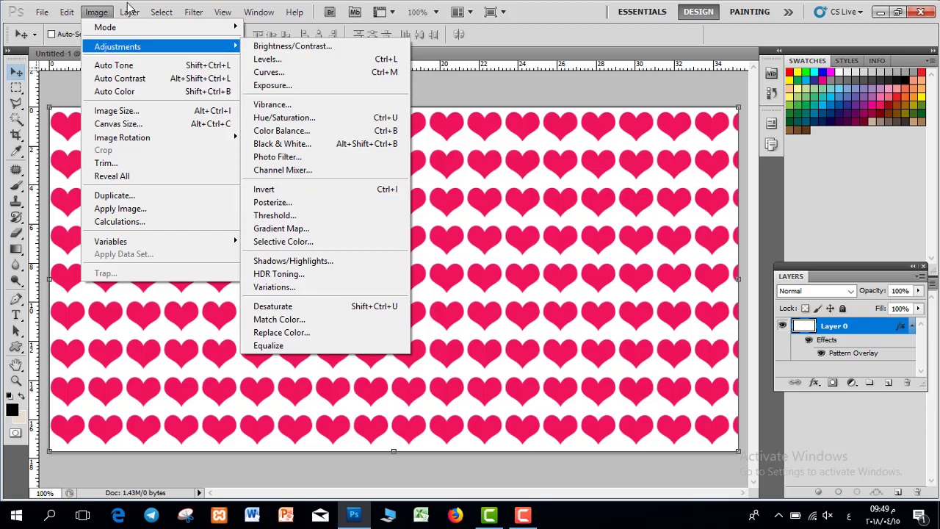
{"action": "mouse_move", "coordinate": [145, 15]}
{"action": "mouse_move", "coordinate": [192, 13]}
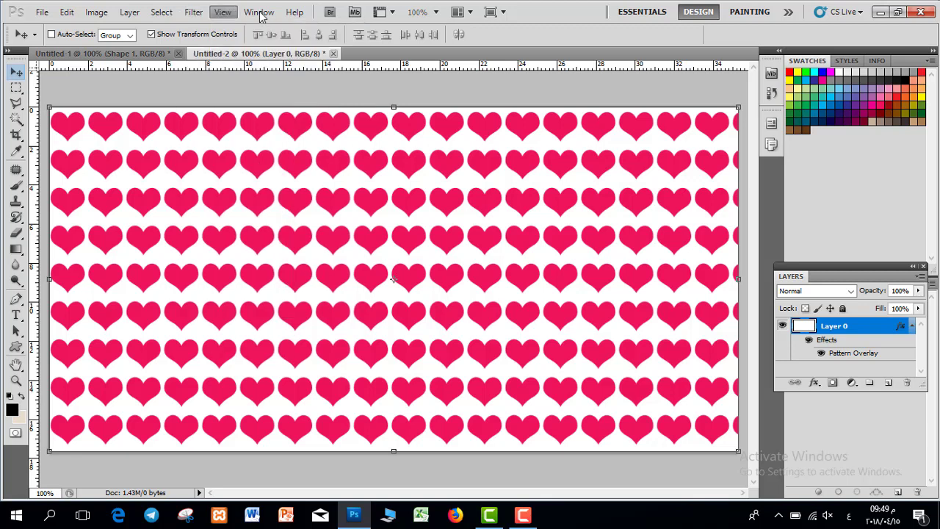
{"action": "mouse_move", "coordinate": [259, 12]}
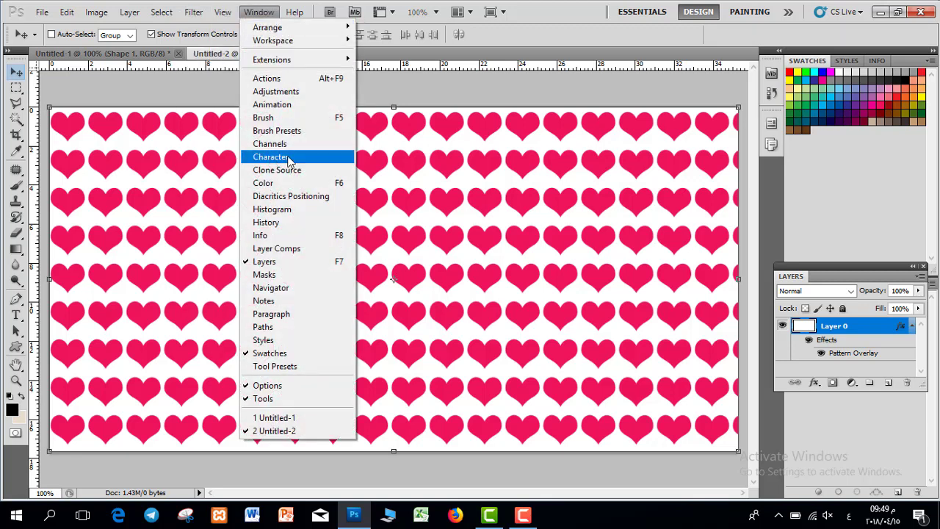